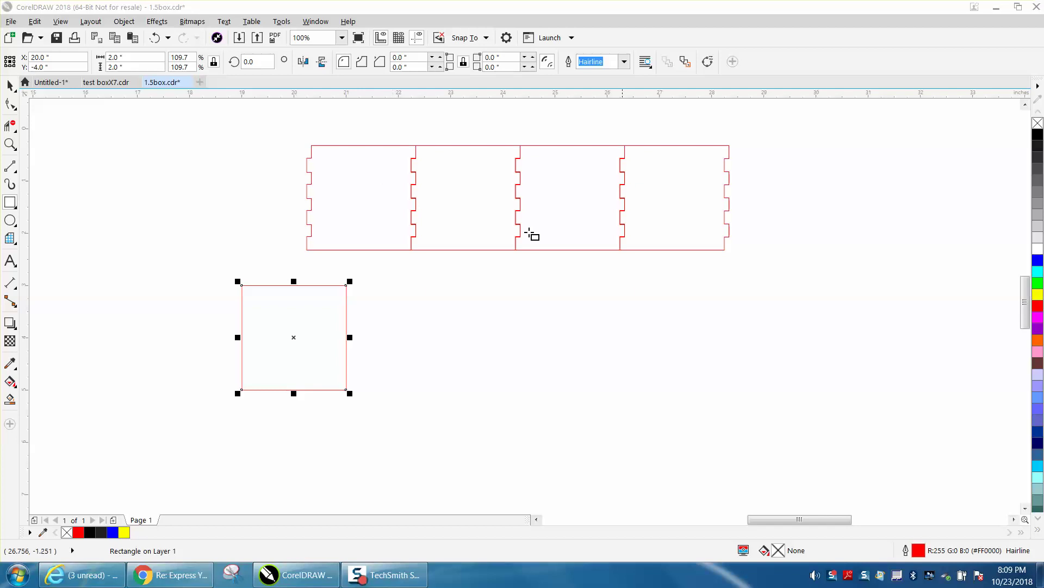
Step: Draw a small upright rectangle beside the square, entering 0.125 in for its width and 0.25 in for its height
left_click(12, 92)
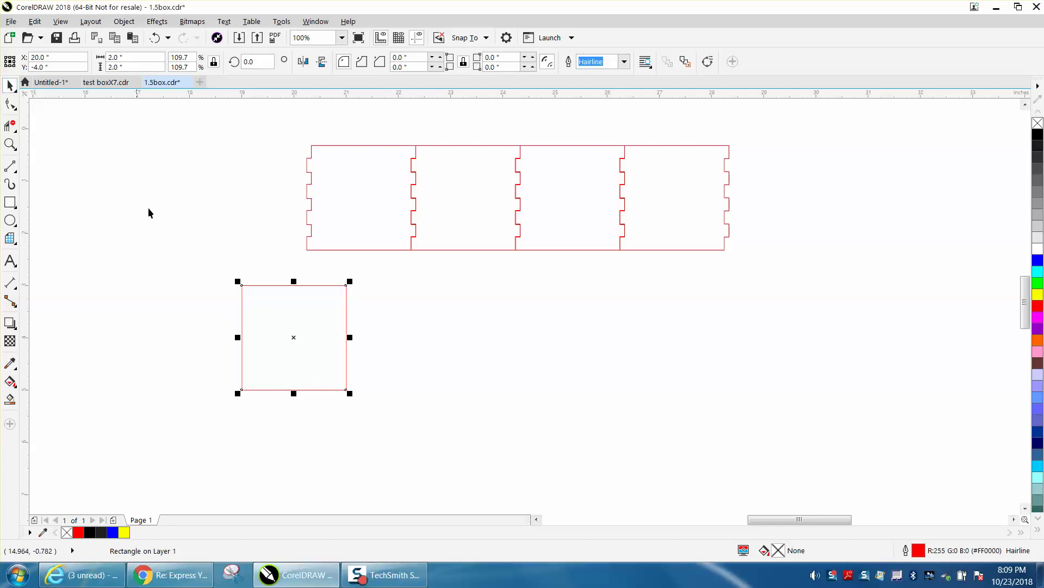
left_click(9, 166)
left_click(9, 144)
left_click_drag(215, 284, 403, 398)
right_click(342, 332)
left_click(9, 202)
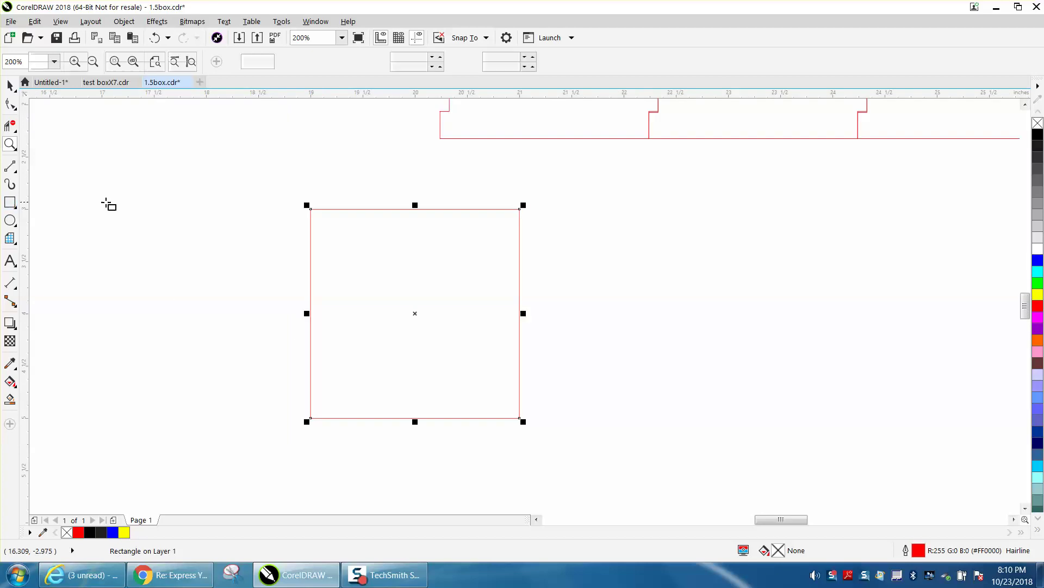
left_click_drag(141, 193, 149, 221)
left_click(146, 57)
type(".125")
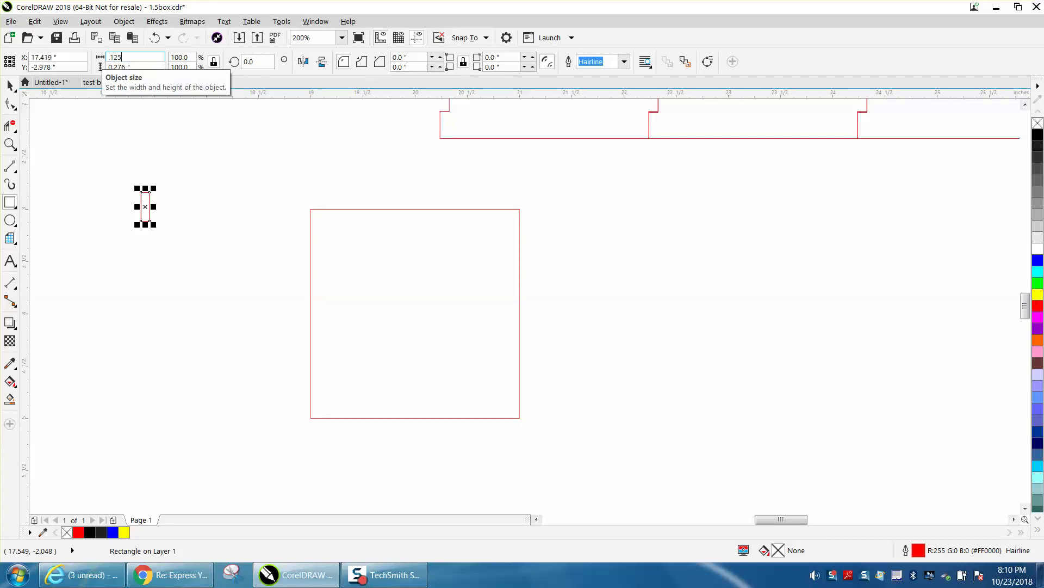
left_click_drag(137, 70, 115, 70)
type(".25")
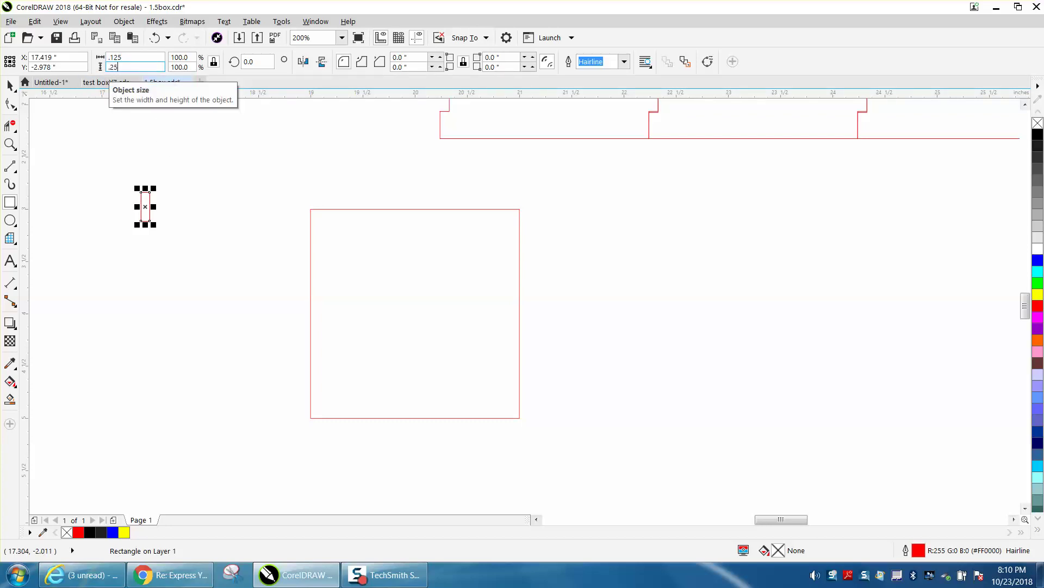
key("Return")
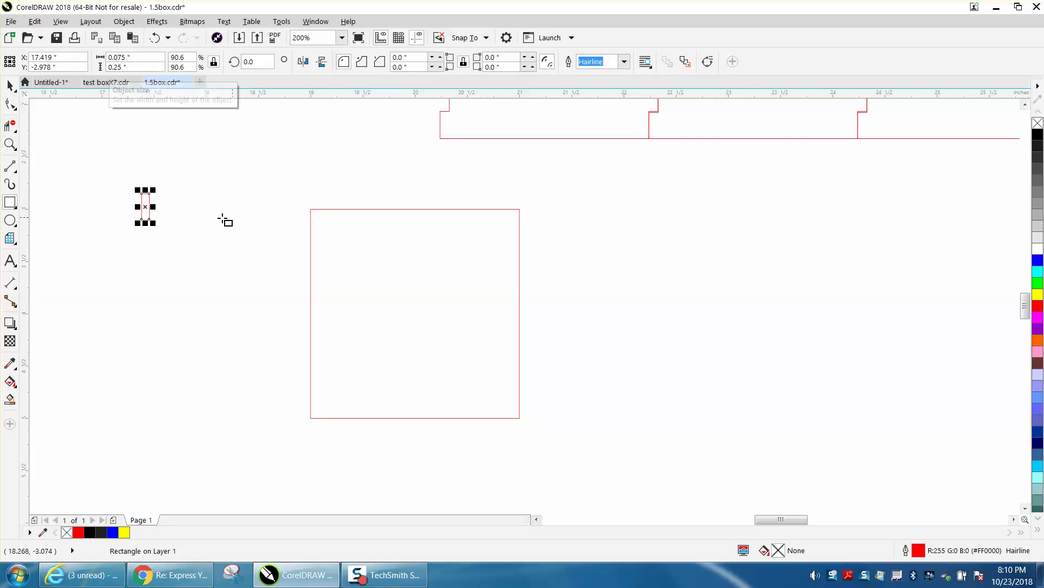
Step: Move the small rectangle into the square so it snaps to the square's upper-left corner
left_click(9, 85)
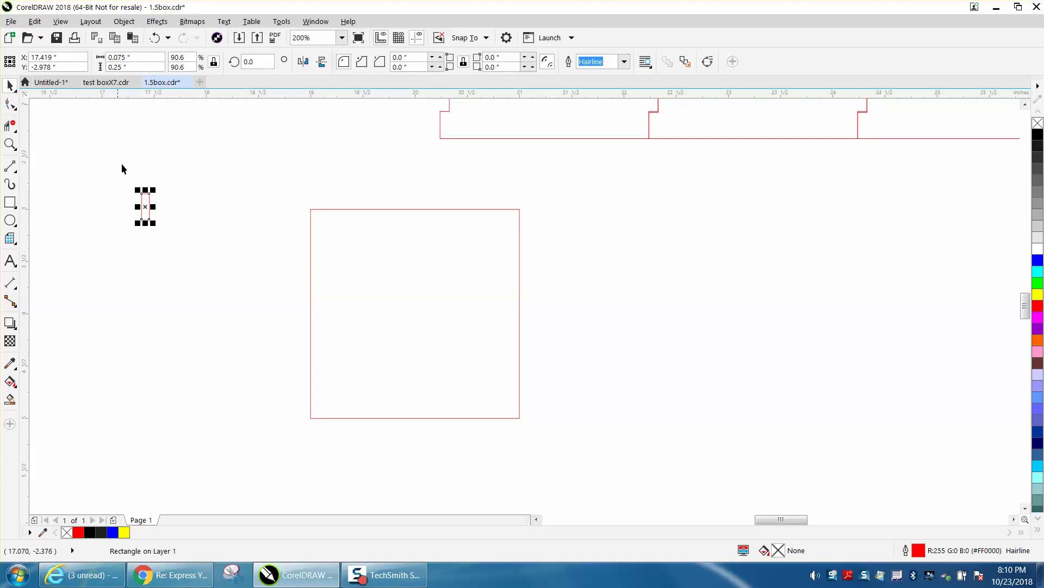
left_click_drag(143, 204, 621, 453)
left_click(10, 144)
left_click(8, 83)
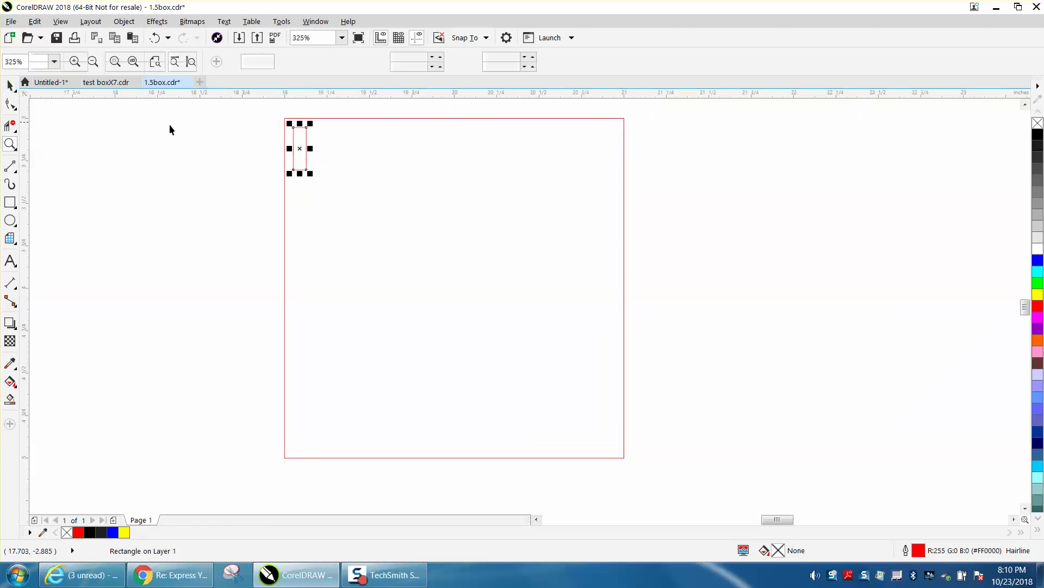
left_click_drag(294, 128, 285, 119)
left_click(207, 125)
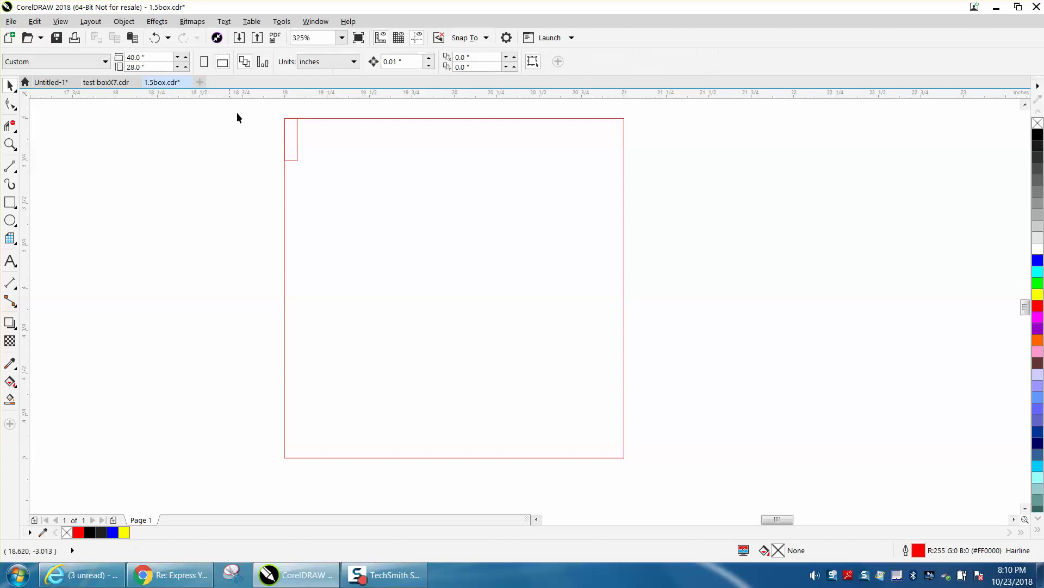
Step: Set the nudge distance to 0.25 in and duplicate the rectangle down the square's left edge at 0.5 in spacing, making four rectangles
double_click(418, 62)
type(".25")
key("Return")
left_click(292, 159)
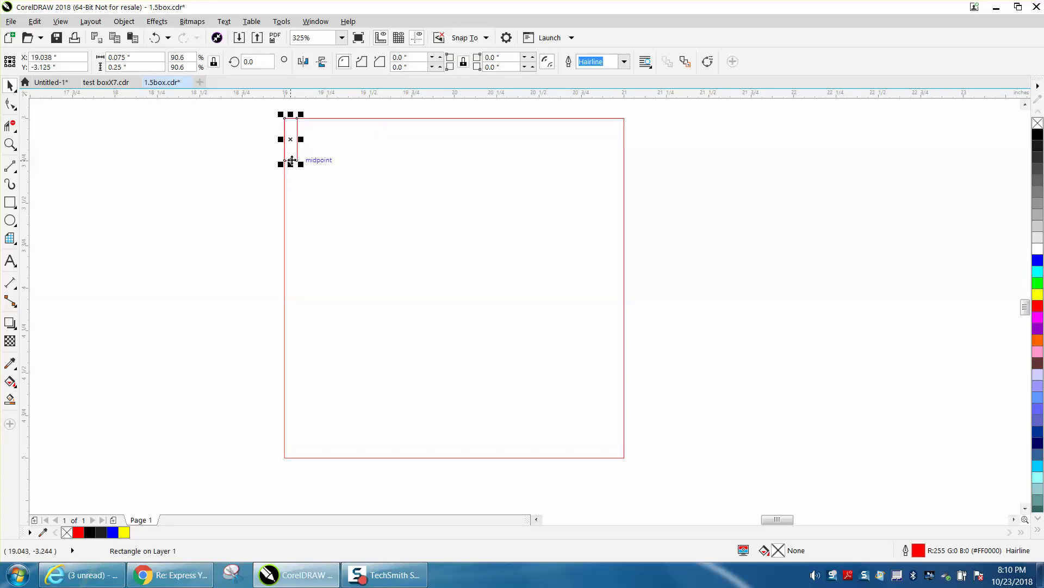
key("Down")
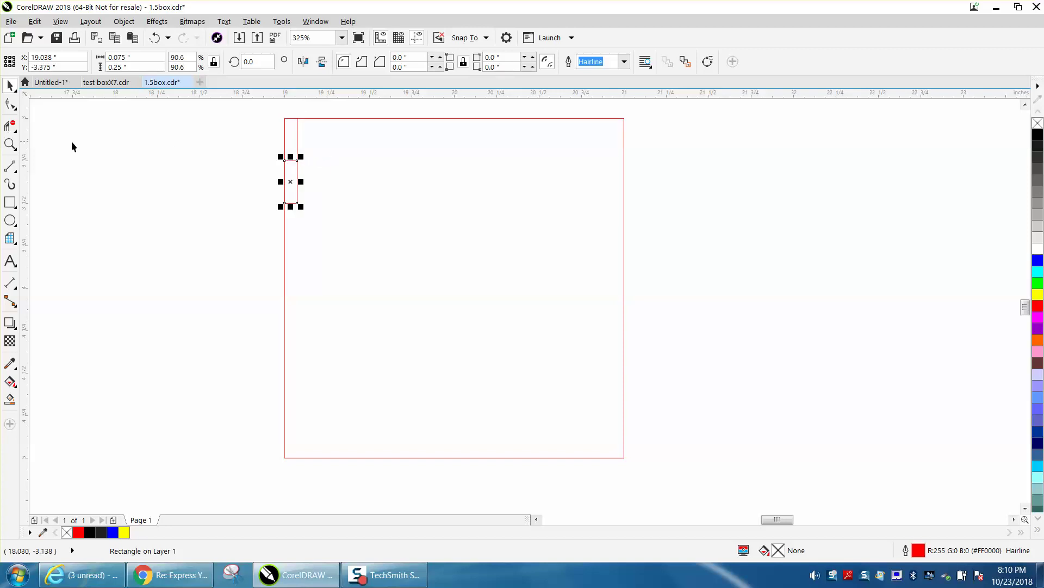
key("Down")
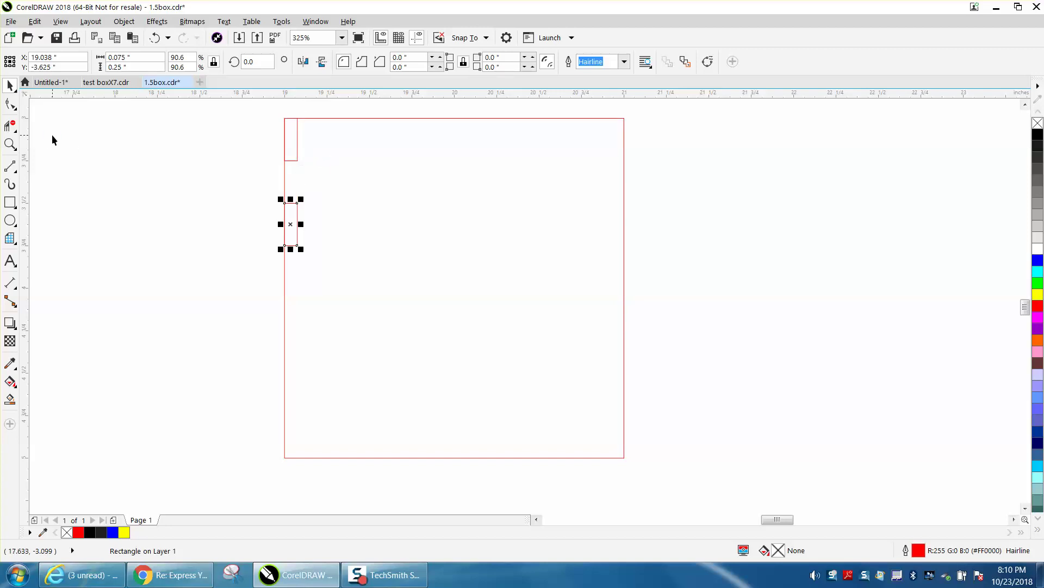
key("ctrl+d")
key("ctrl+d")
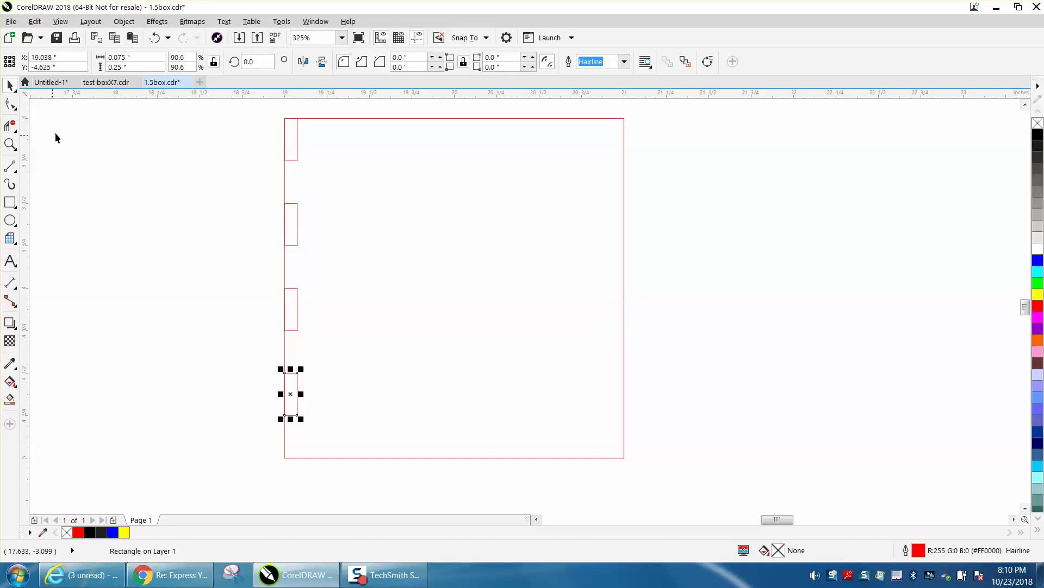
Step: Copy the four small rectangles 2 in to the right so they sit outside the square's right edge
left_click_drag(263, 113, 324, 430)
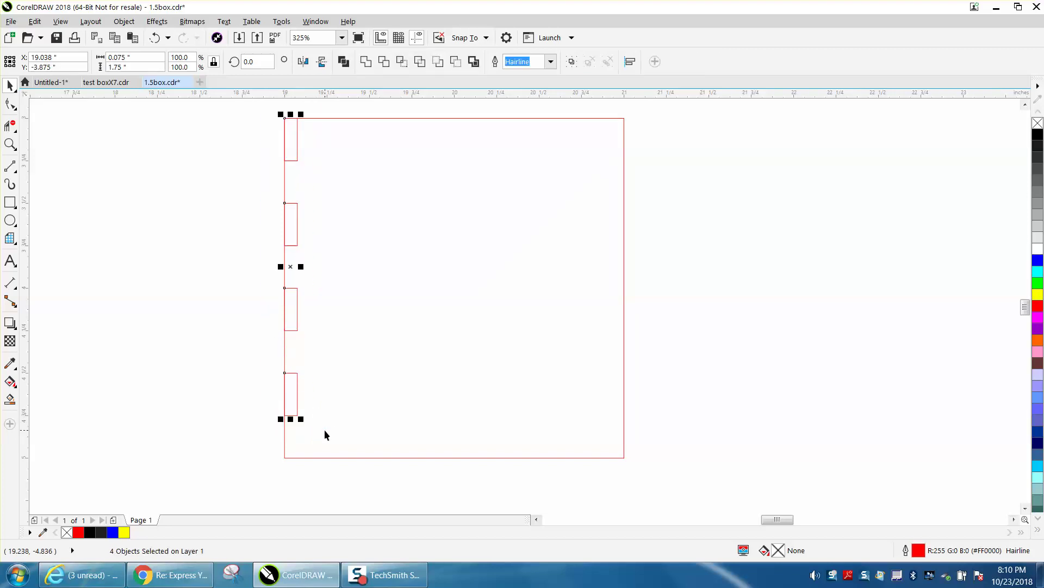
key("KP_Add")
key("Right")
key("Right")
key("Right")
key("Right")
key("Right")
key("Right")
key("Right")
key("Right")
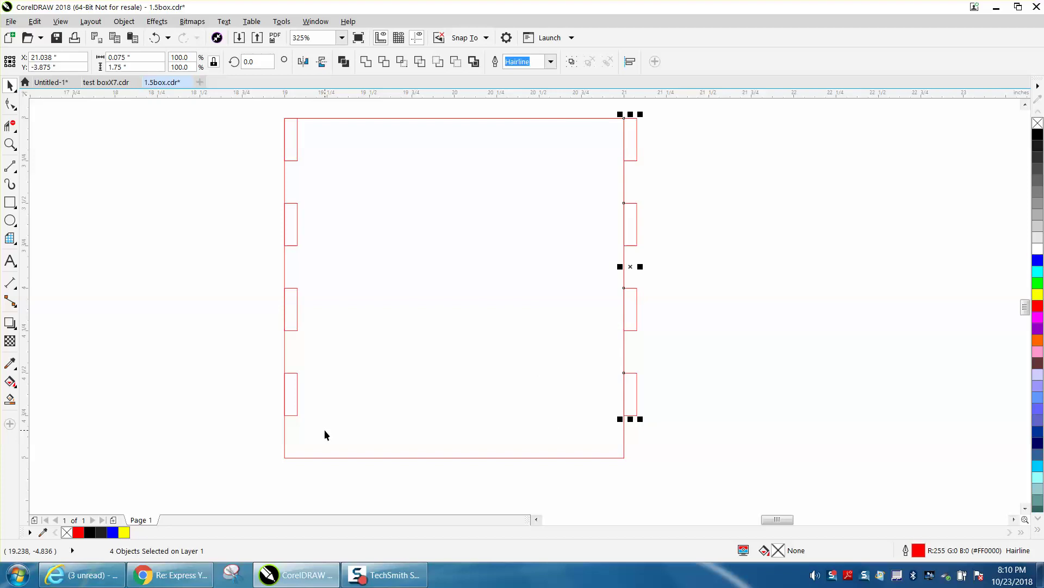
left_click(682, 442)
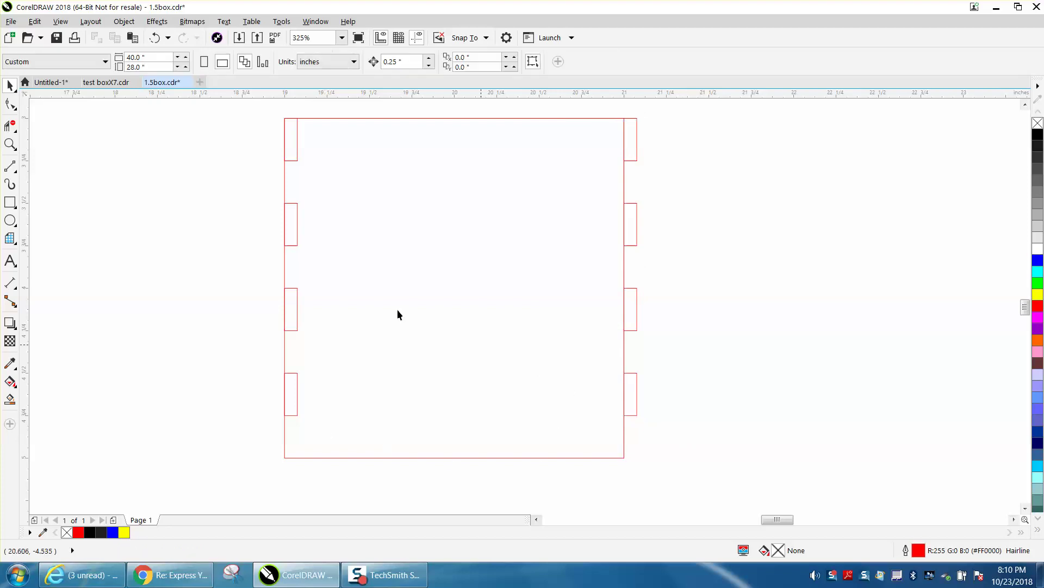
Step: Delete the overlapping virtual segments at every small rectangle so both vertical edges become a finger-joint outline
left_click(8, 128)
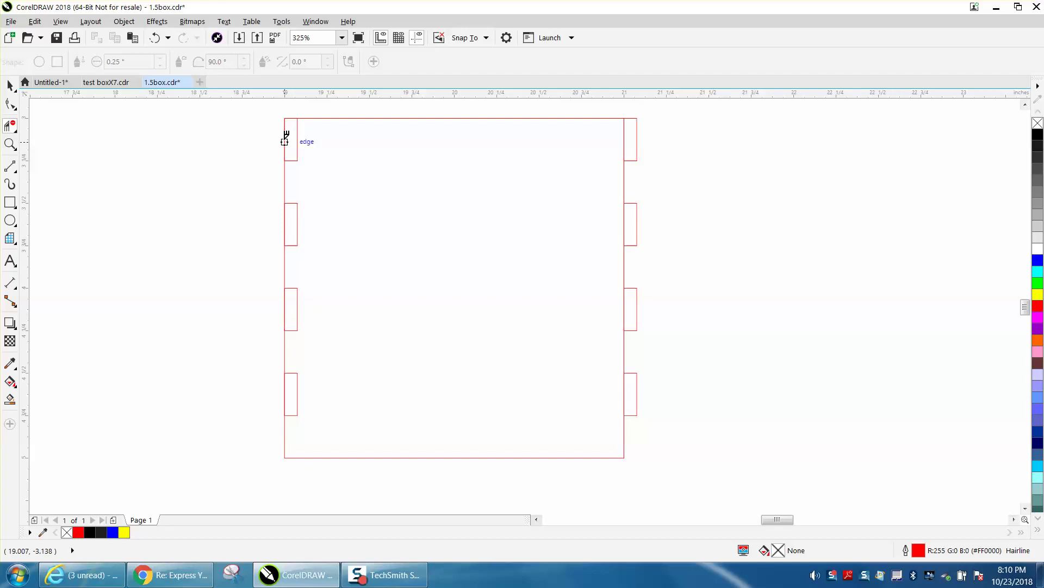
left_click(291, 117)
left_click(282, 135)
left_click(284, 225)
left_click(283, 304)
left_click(284, 385)
left_click(624, 134)
left_click(625, 216)
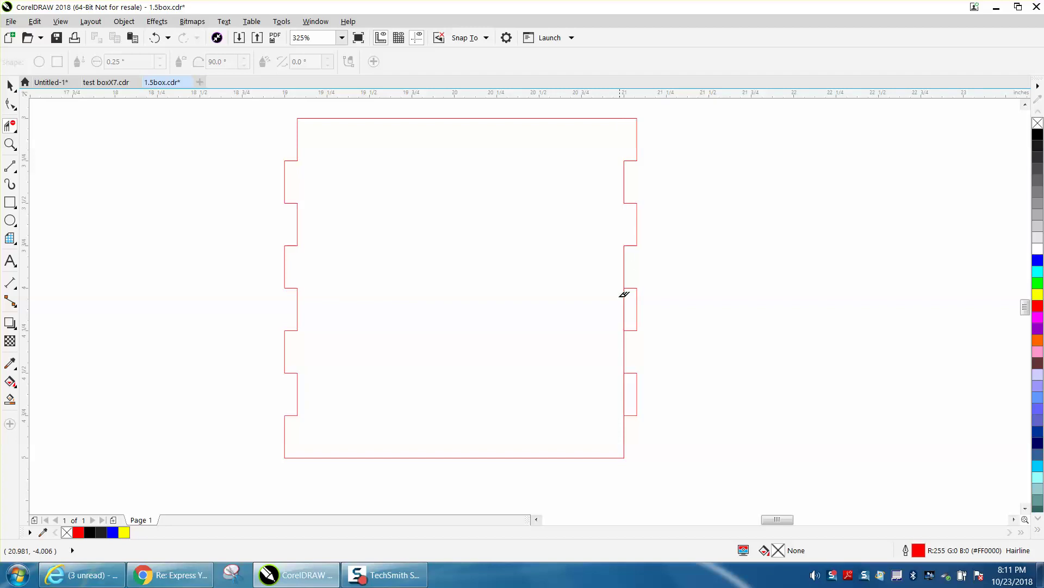
left_click(624, 309)
left_click(624, 386)
Step: Smart-fill the finger-jointed outline to create a single closed shape and move it to the right of the original lines
left_click(10, 399)
left_click(10, 85)
left_click_drag(467, 296, 834, 281)
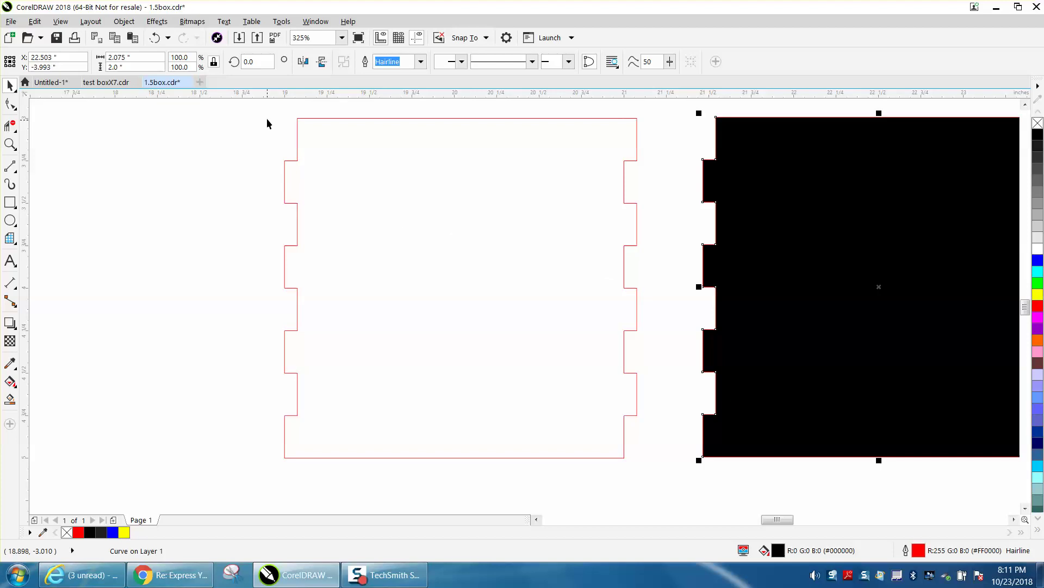
Step: Delete the leftover original line segments and remove the black fill from the new panel
left_click_drag(318, 119, 258, 140)
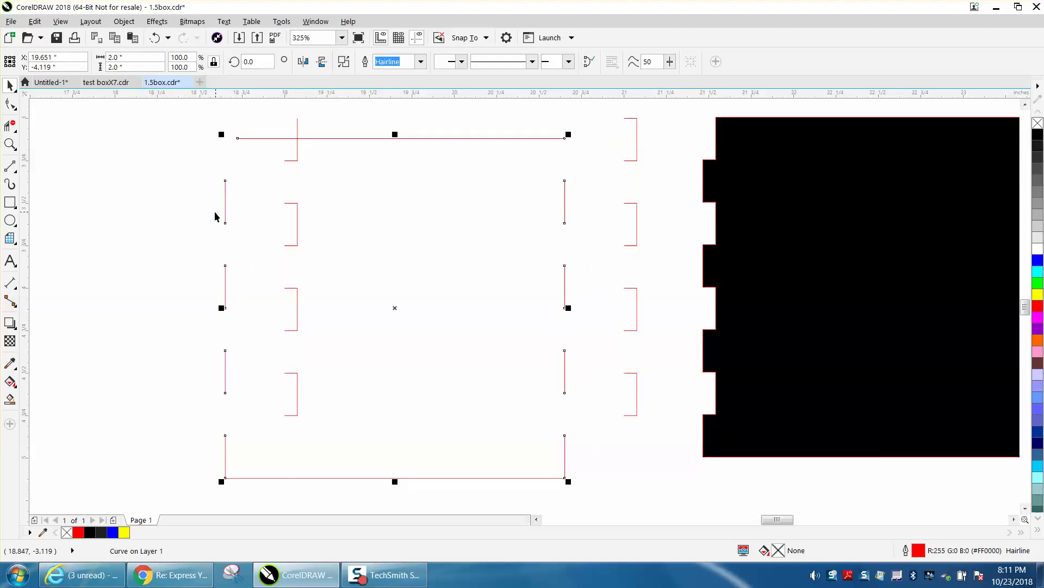
scroll(201, 171, "down", 3)
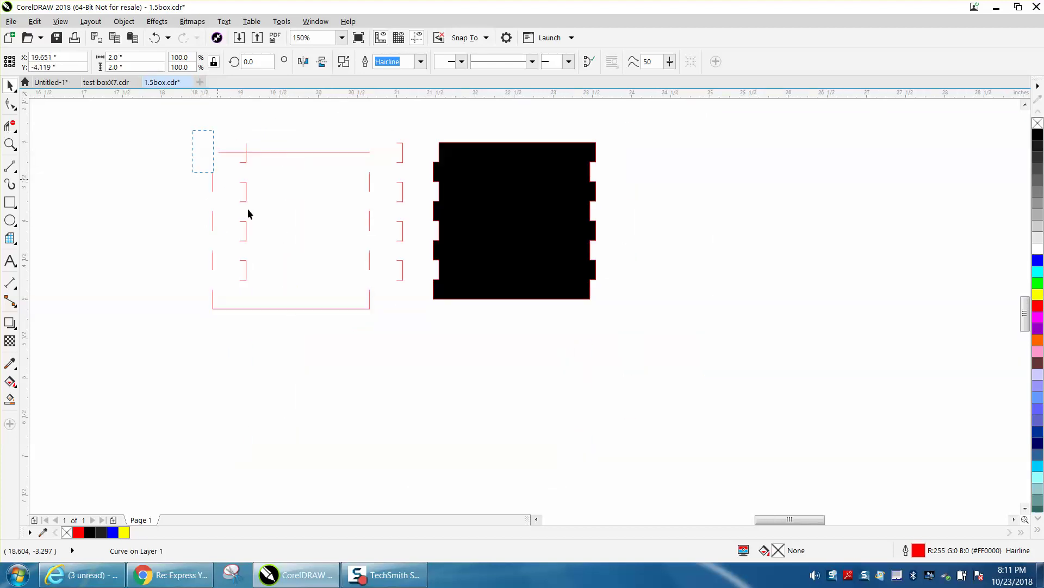
left_click_drag(429, 285, 431, 322)
key("Delete")
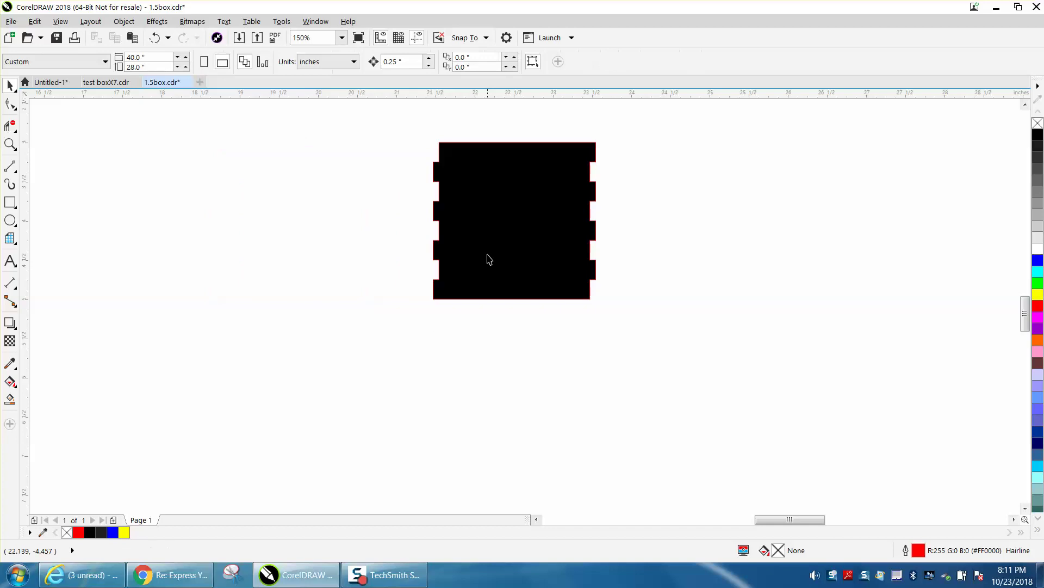
left_click(477, 273)
left_click(1038, 123)
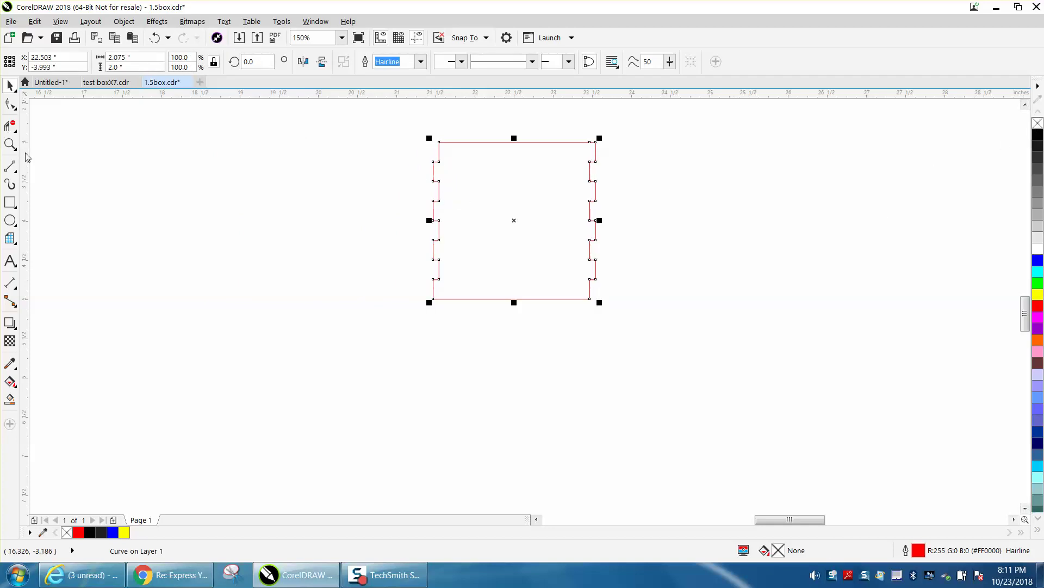
Step: Inspect the panel's nodes, clear the selection, and set the nudge distance to 0.01 in
left_click(10, 143)
left_click_drag(404, 139, 666, 321)
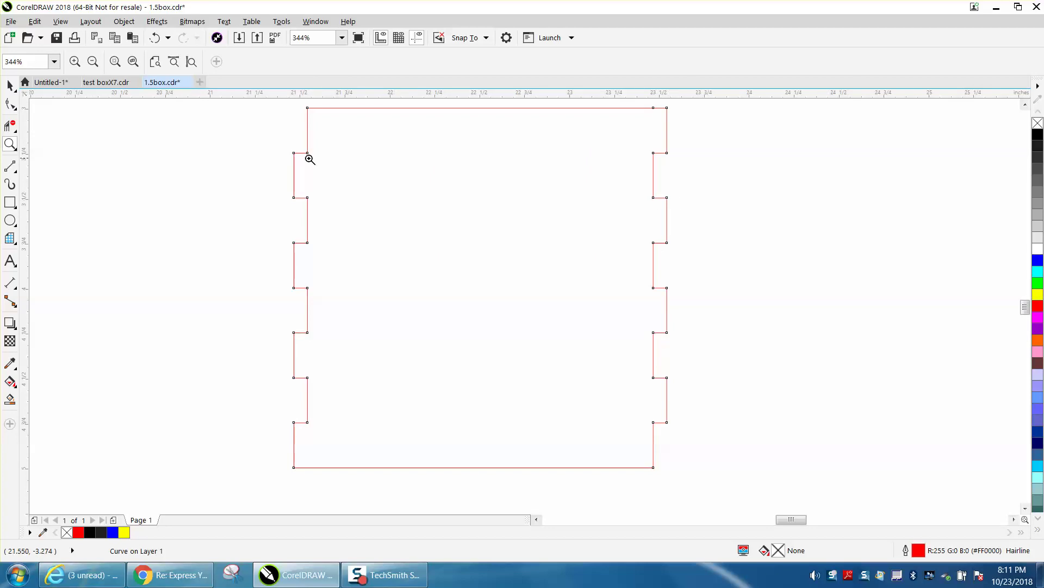
left_click(11, 104)
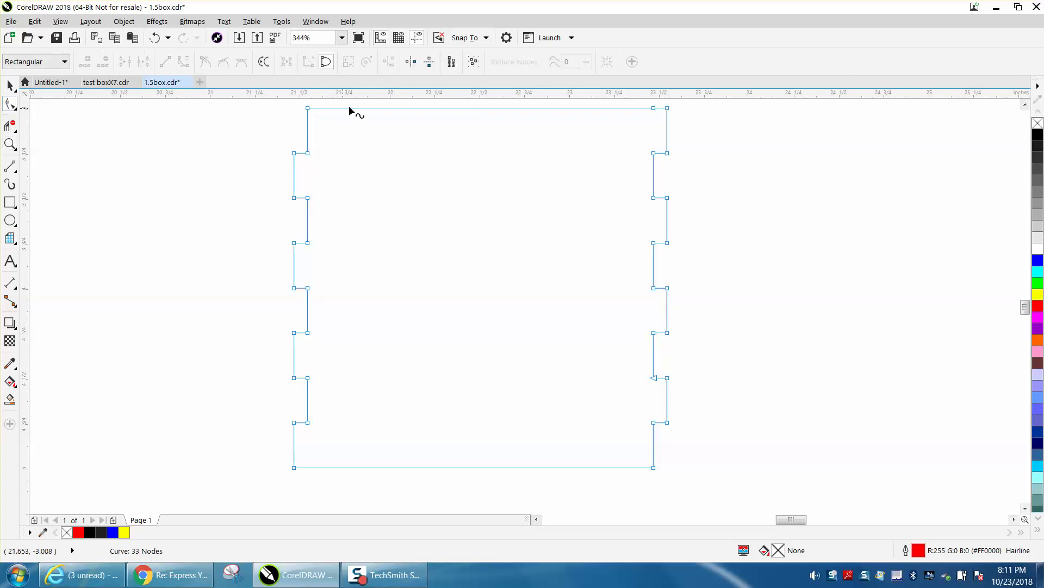
left_click(10, 85)
left_click(159, 130)
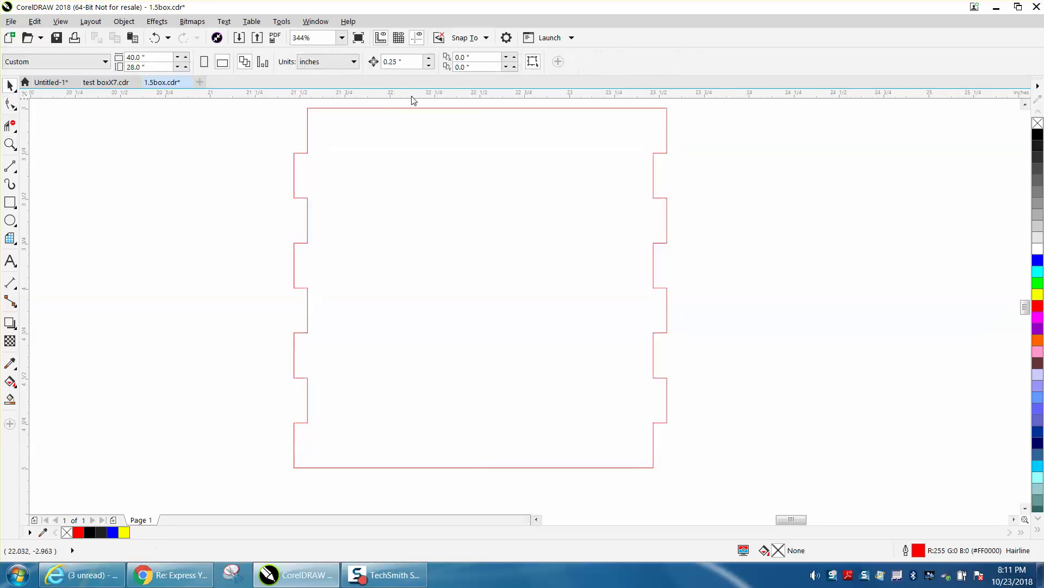
left_click(412, 61)
key("BackSpace")
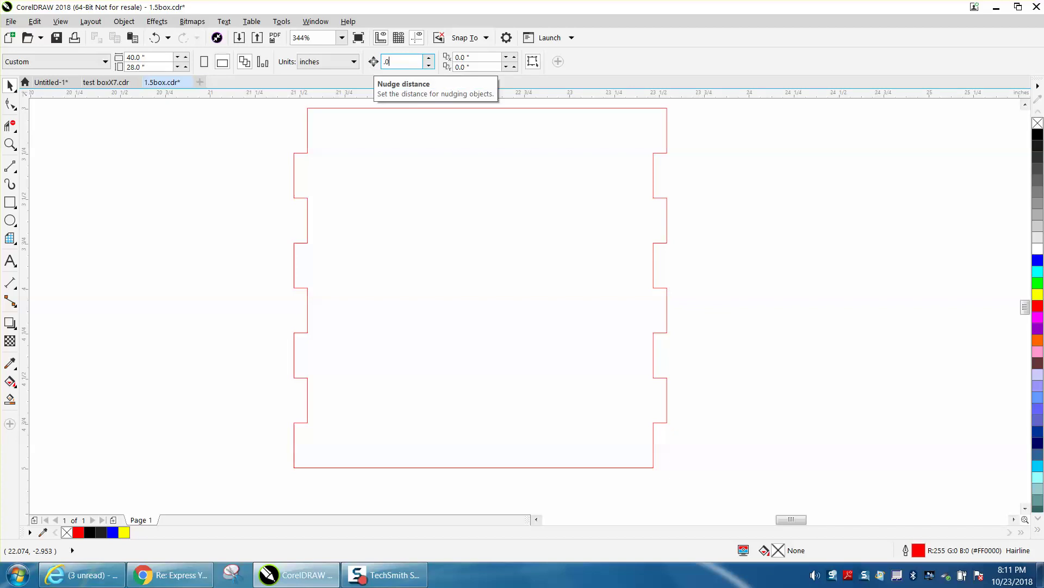
Step: Nudge the node pairs along the panel's left edge alternately up and down by 0.01 in to widen its left fingers for kerf
left_click(10, 144)
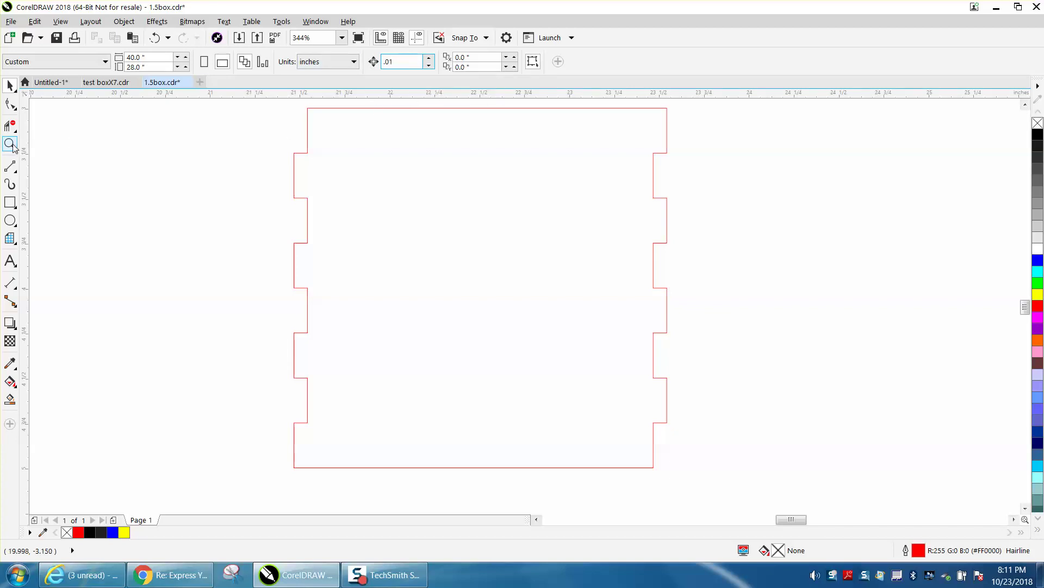
left_click_drag(264, 130, 368, 449)
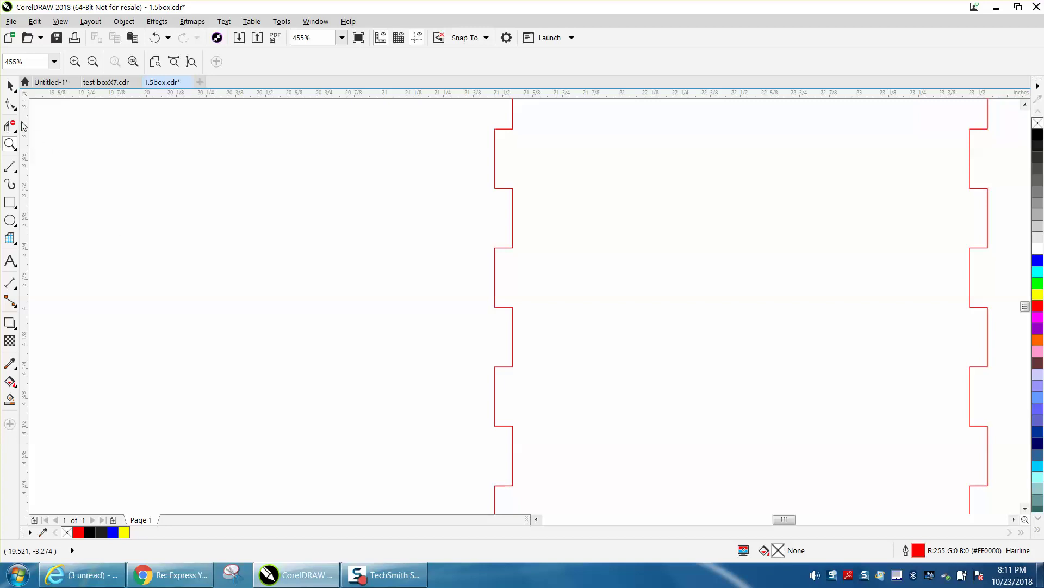
left_click(18, 105)
left_click(495, 130)
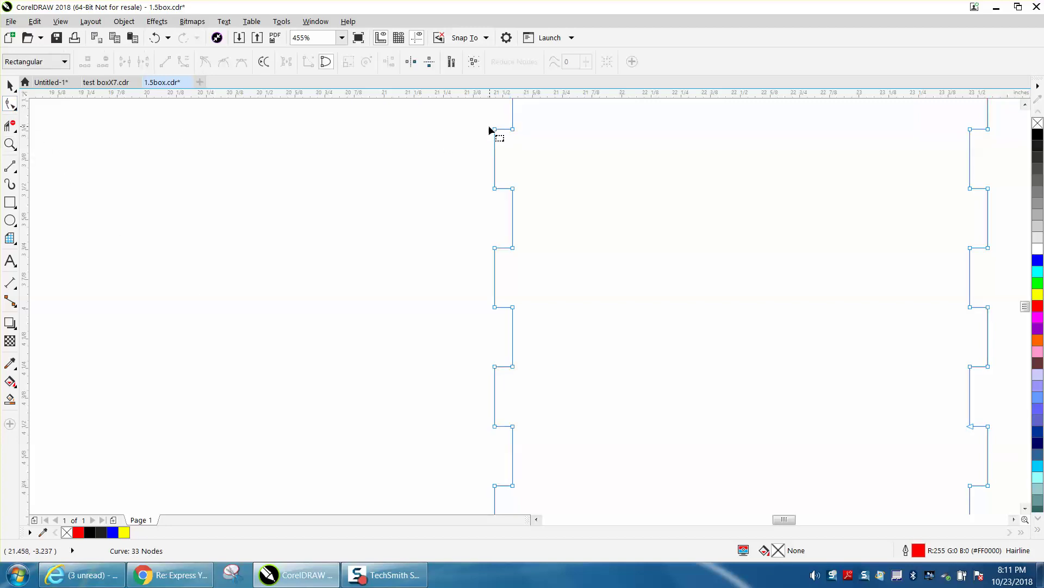
left_click_drag(487, 121, 529, 138)
key("Up")
left_click_drag(536, 176, 475, 197)
key("Down")
left_click_drag(545, 237, 476, 252)
key("Up")
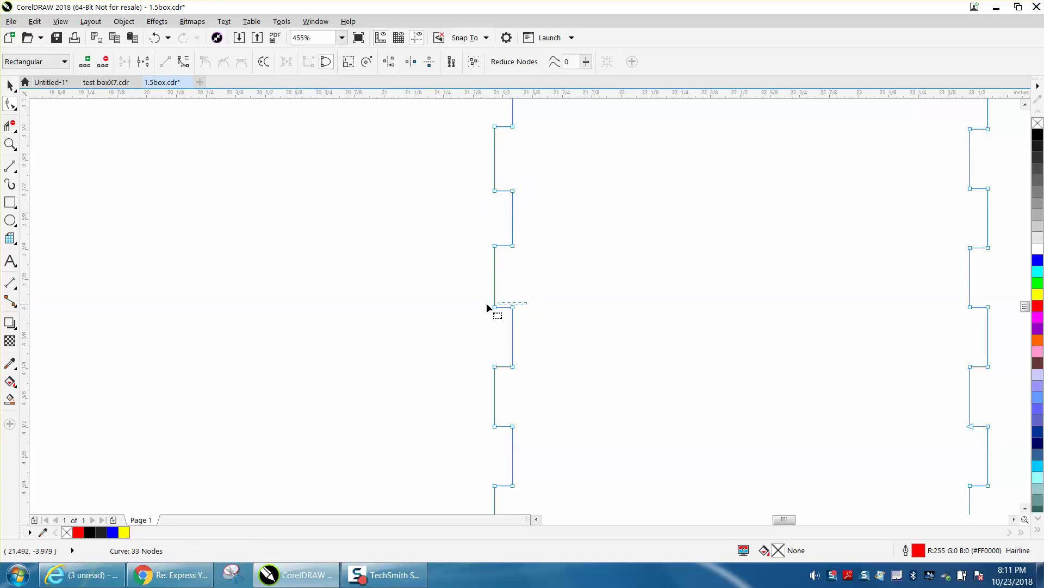
key("Down")
key("Up")
key("Down")
left_click_drag(494, 486, 479, 488)
key("Up")
scroll(354, 351, "down", 2)
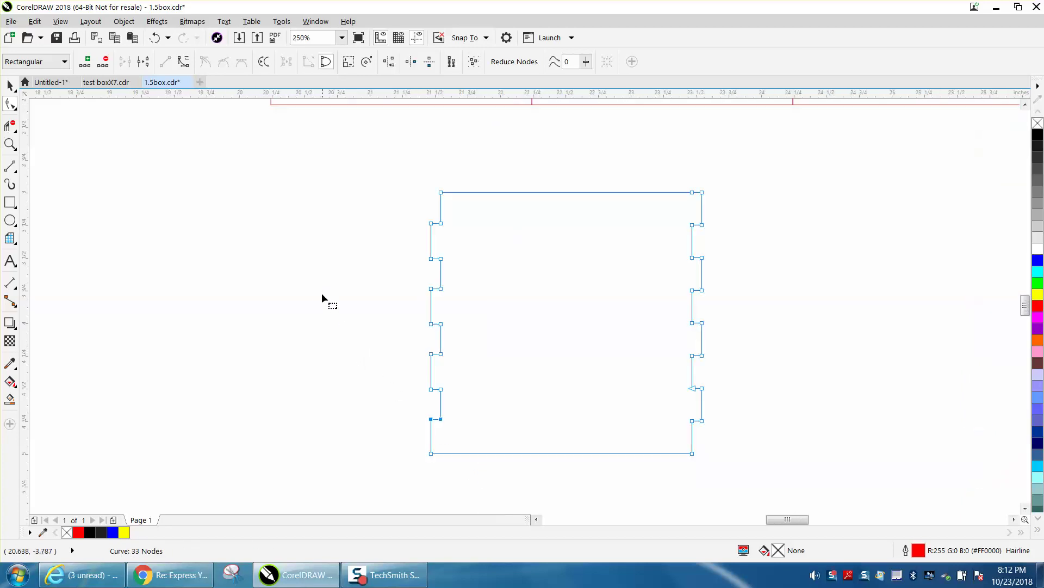
Step: Move the panel left, place an interlocking copy against its right edge, and inspect the overlap at the finger joints
left_click(9, 86)
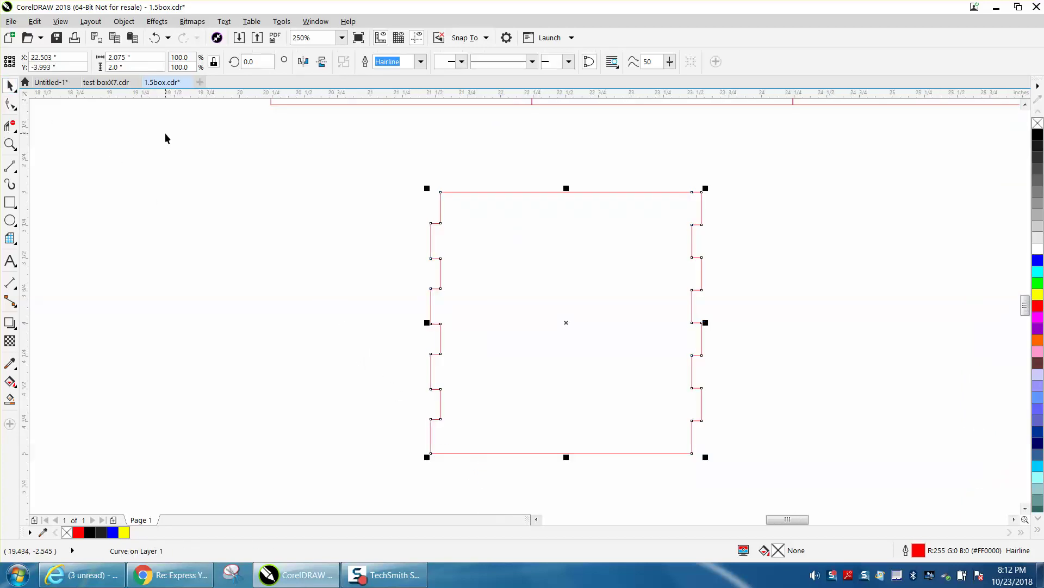
left_click_drag(565, 322, 436, 317)
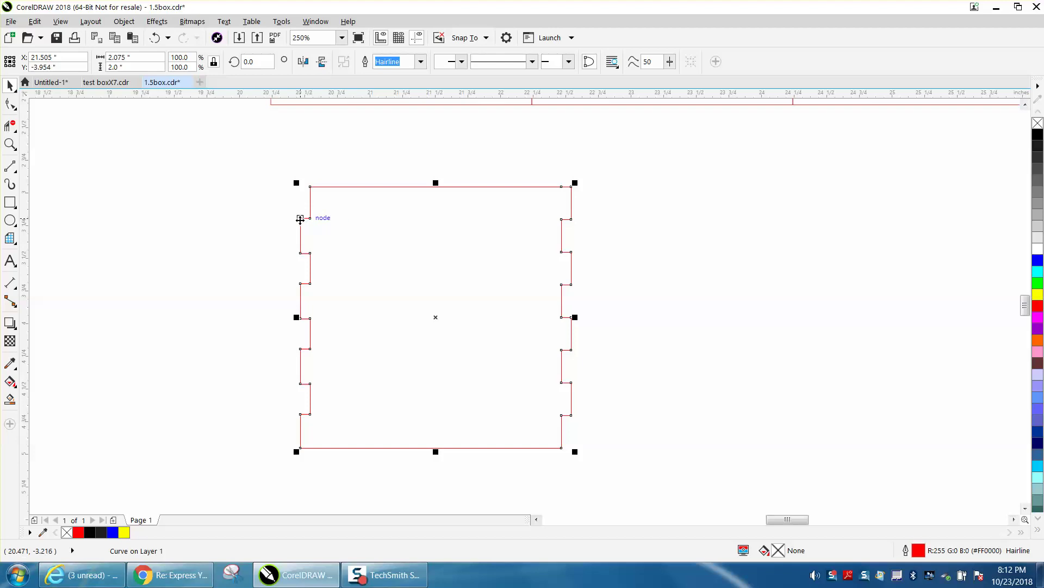
left_click_drag(301, 218, 607, 271)
left_click(9, 144)
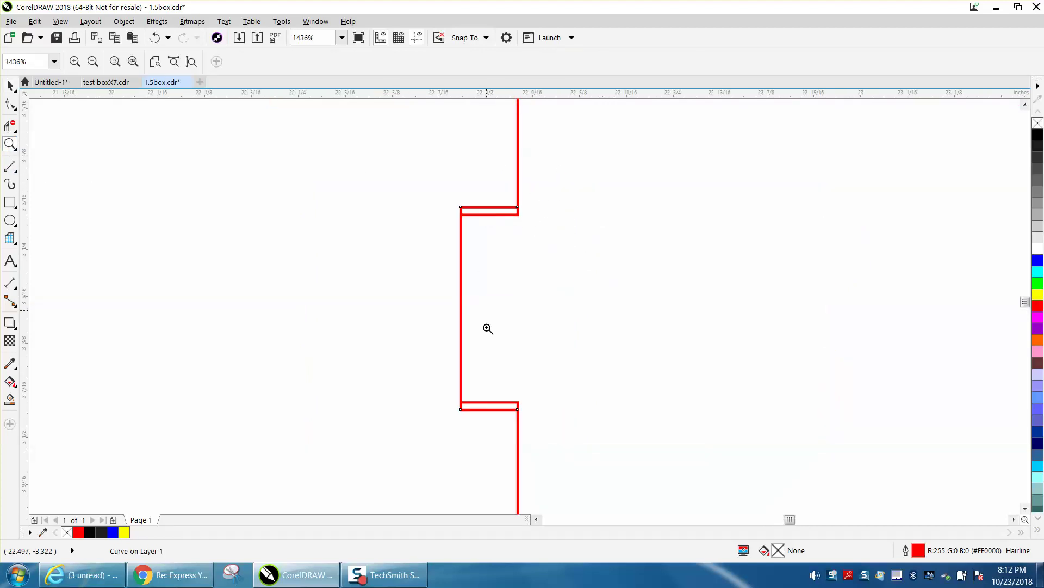
scroll(483, 224, "down", 5)
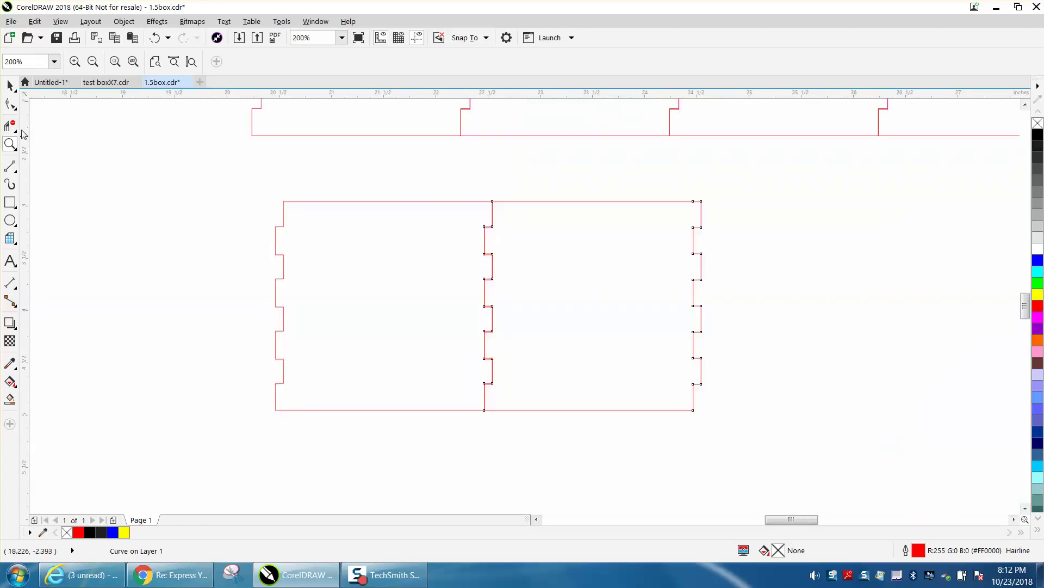
Step: Move the right panel copy away from the left panel, leaving a gap of about 0.1 in between their fingers
left_click(10, 86)
left_click_drag(590, 303, 610, 310)
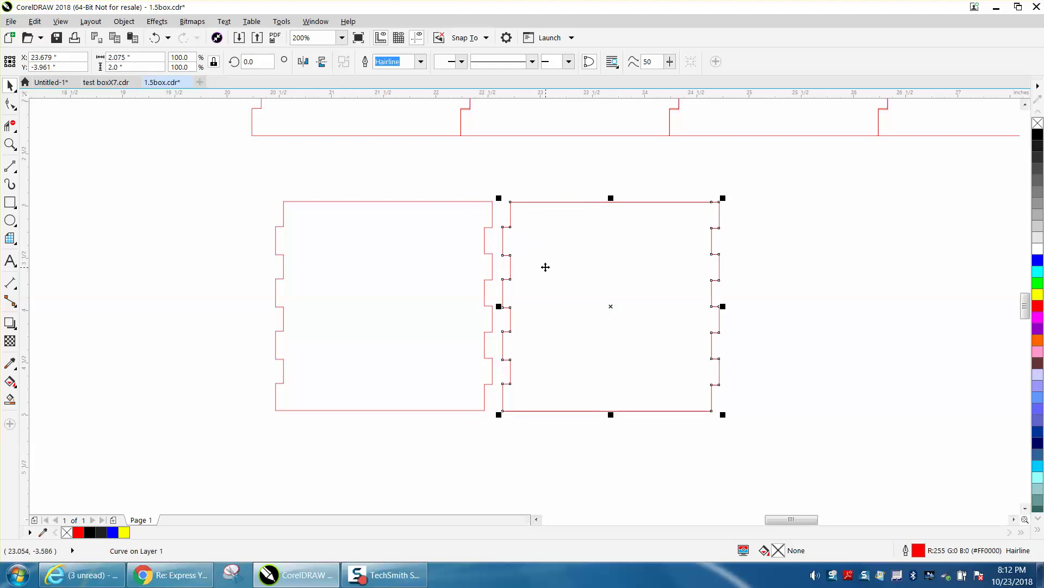
left_click(402, 206)
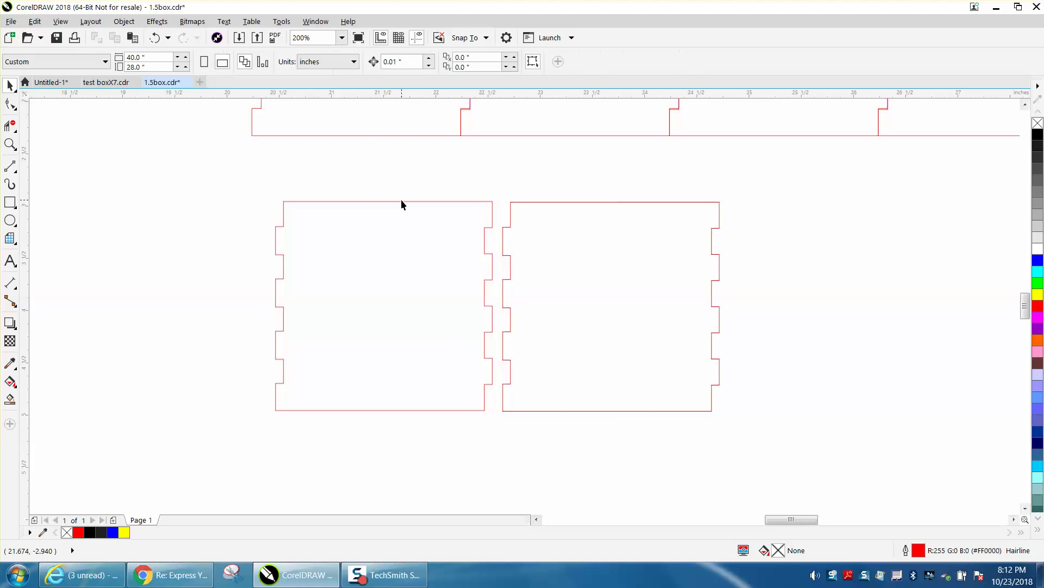
Step: Duplicate both separated panels together to their right, forming a row of four spaced panels below the joined row
left_click(403, 202)
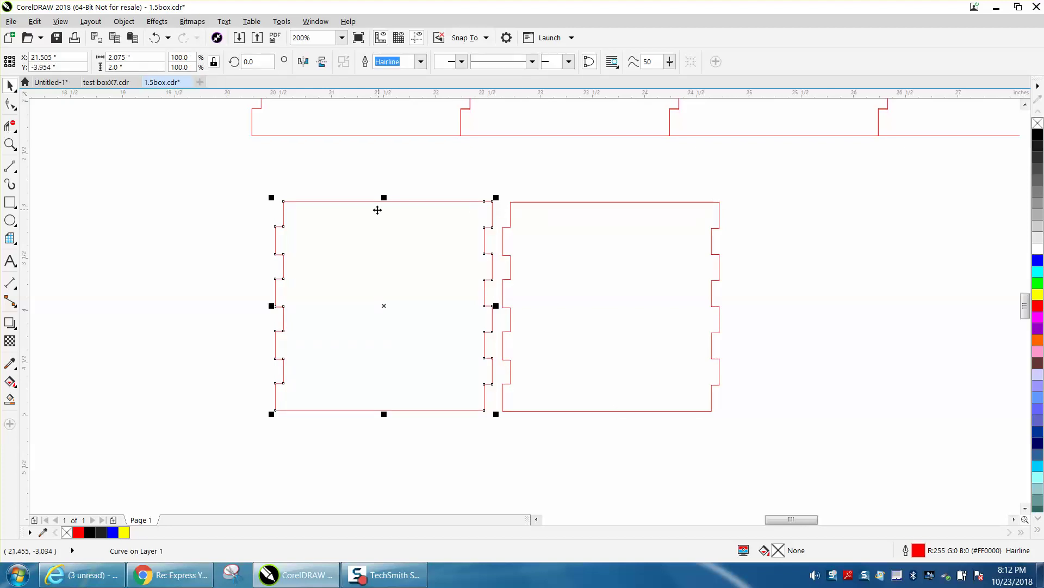
scroll(383, 210, "down", 2)
left_click(315, 219)
left_click_drag(600, 322, 628, 339)
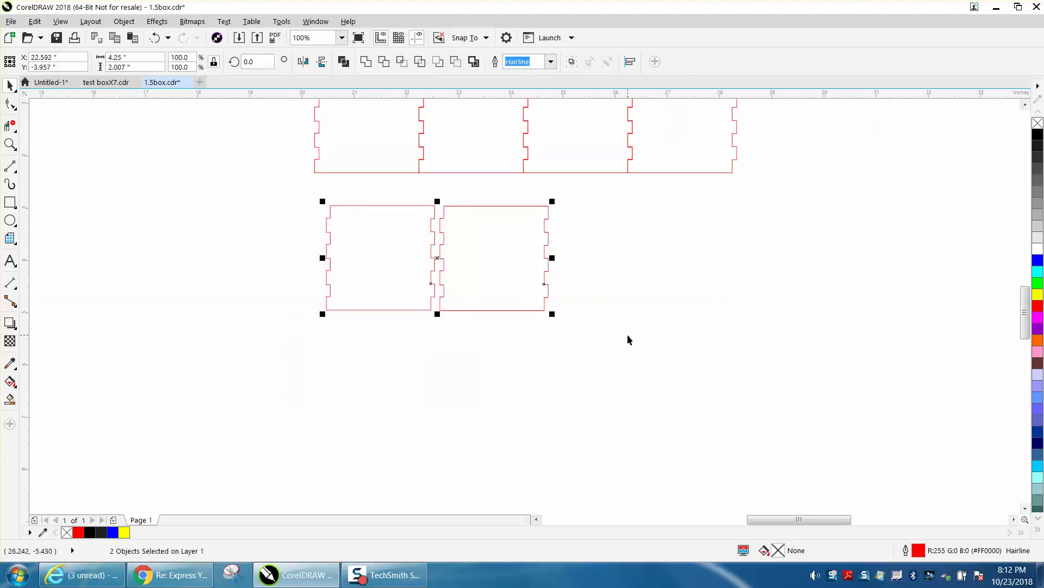
left_click_drag(445, 265, 664, 283)
left_click(651, 348)
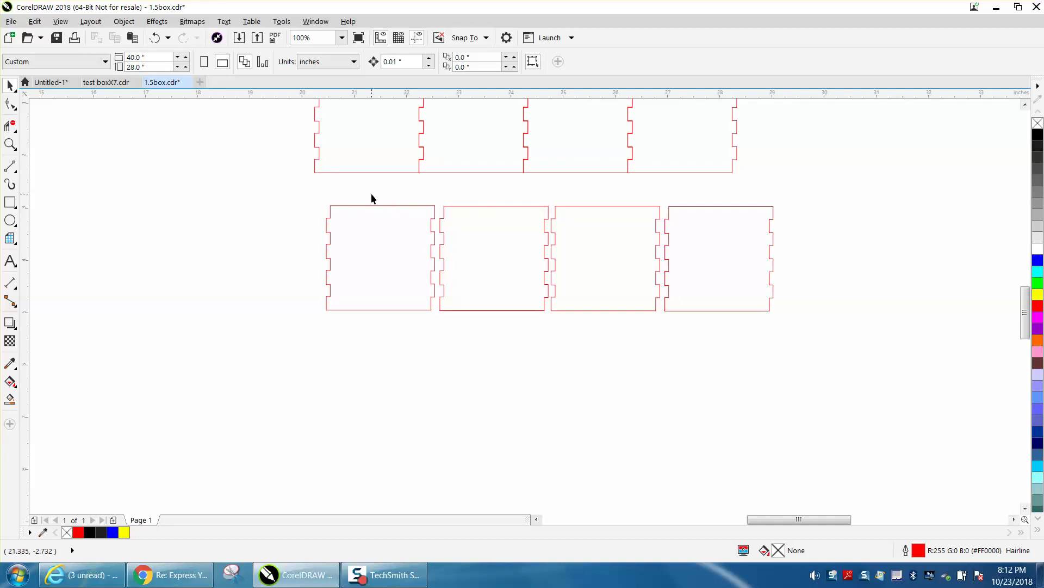
scroll(371, 193, "down", 1)
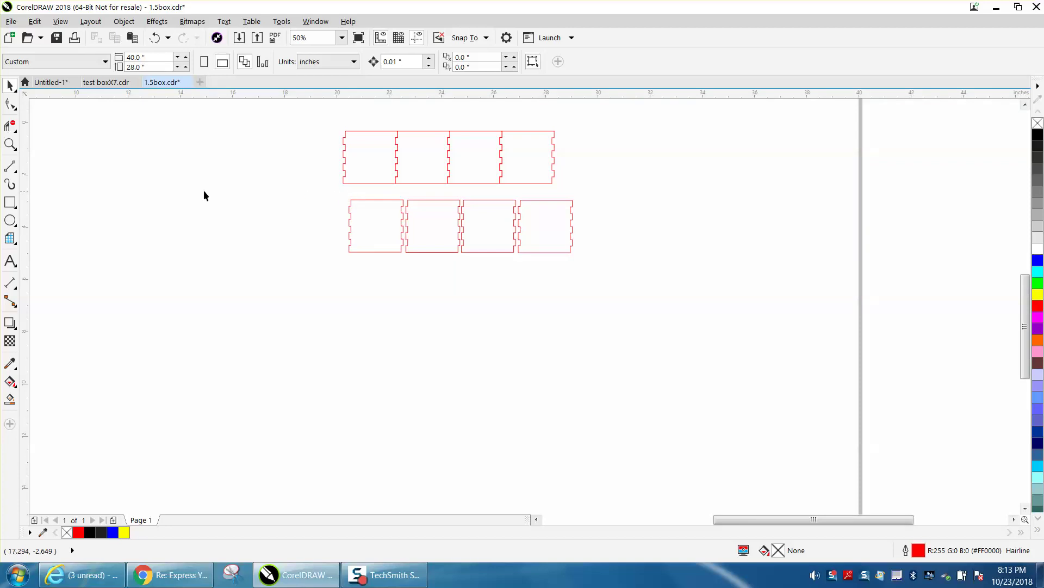